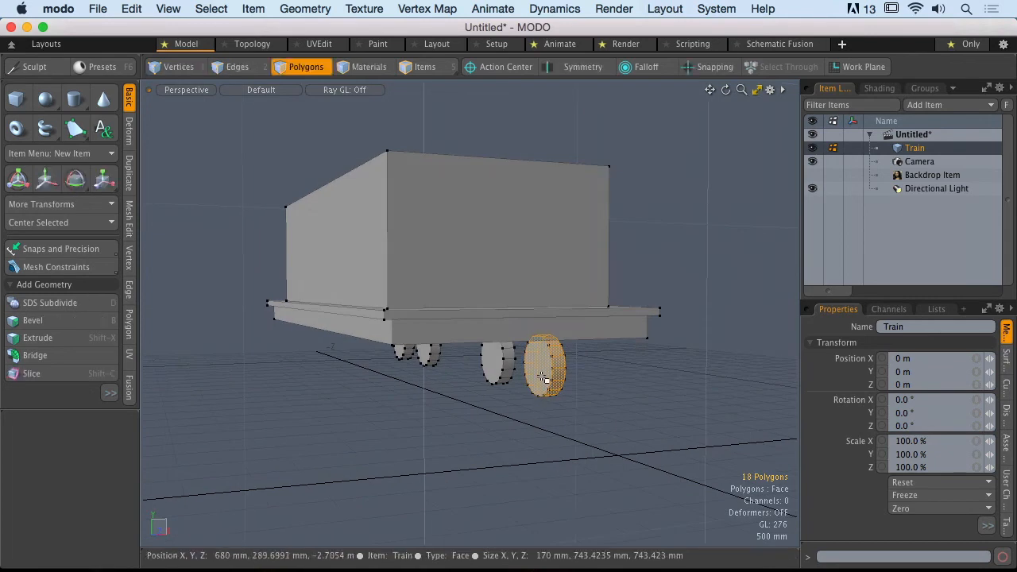
- Mirror the selected front wheel to the opposite side of the train, using Origin as the action center
left_click_drag(447, 381, 424, 388, "alt")
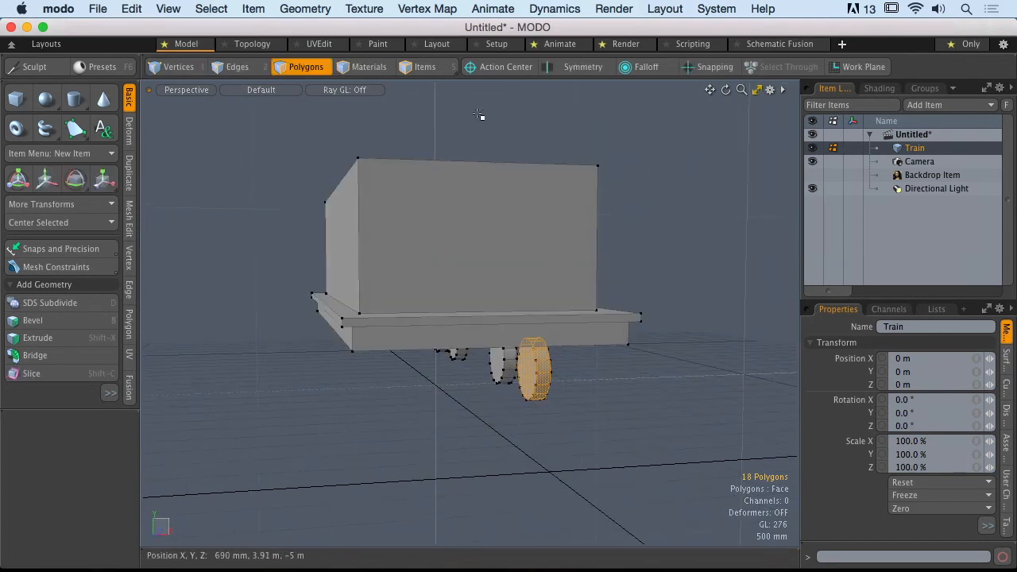
left_click(488, 68)
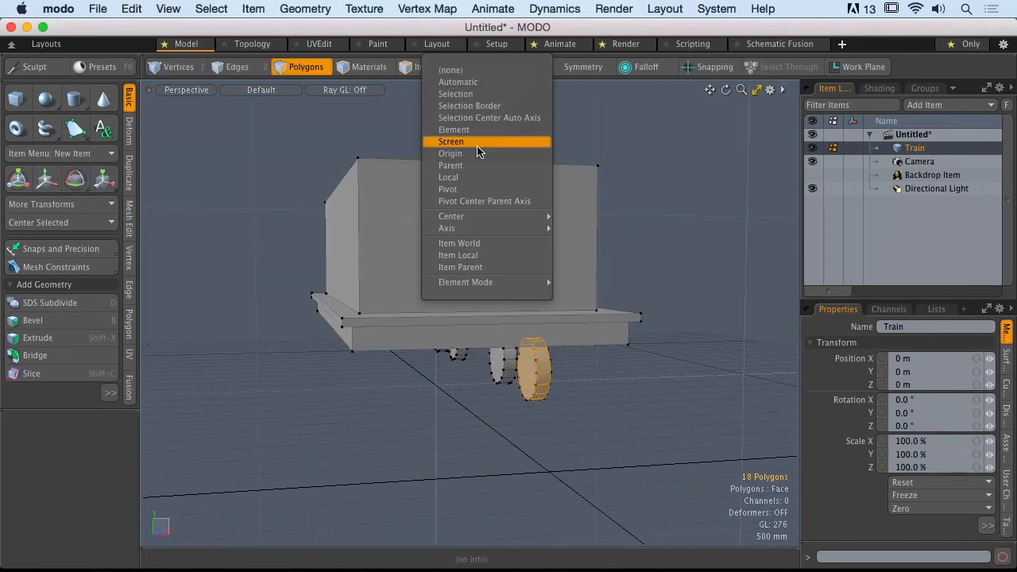
left_click(454, 153)
left_click(125, 178)
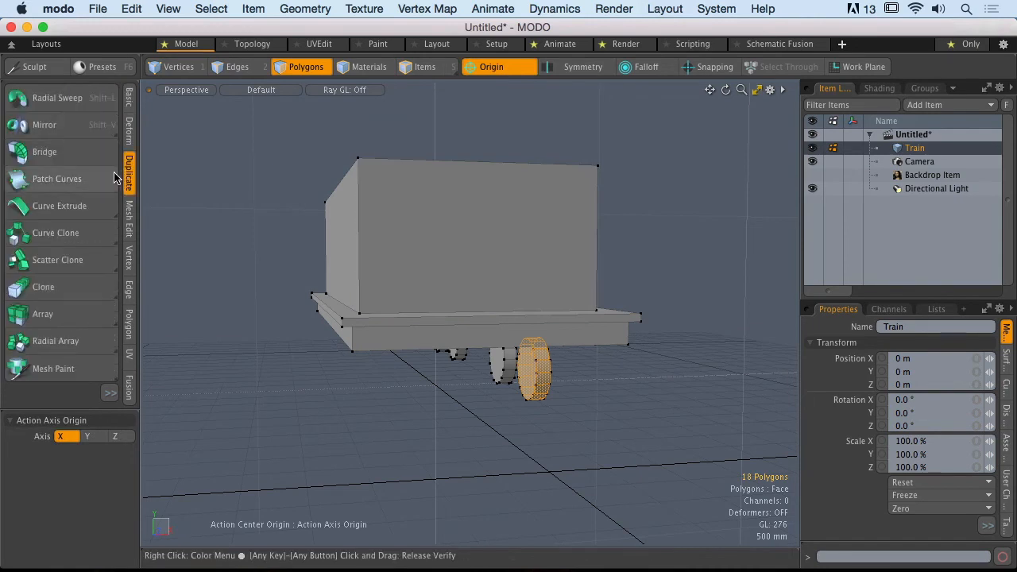
left_click(66, 132)
left_click_drag(254, 212, 495, 258, "alt")
left_click(261, 232)
key("Escape")
double_click(721, 291)
left_click_drag(677, 315, 479, 318, "alt")
double_click(410, 318)
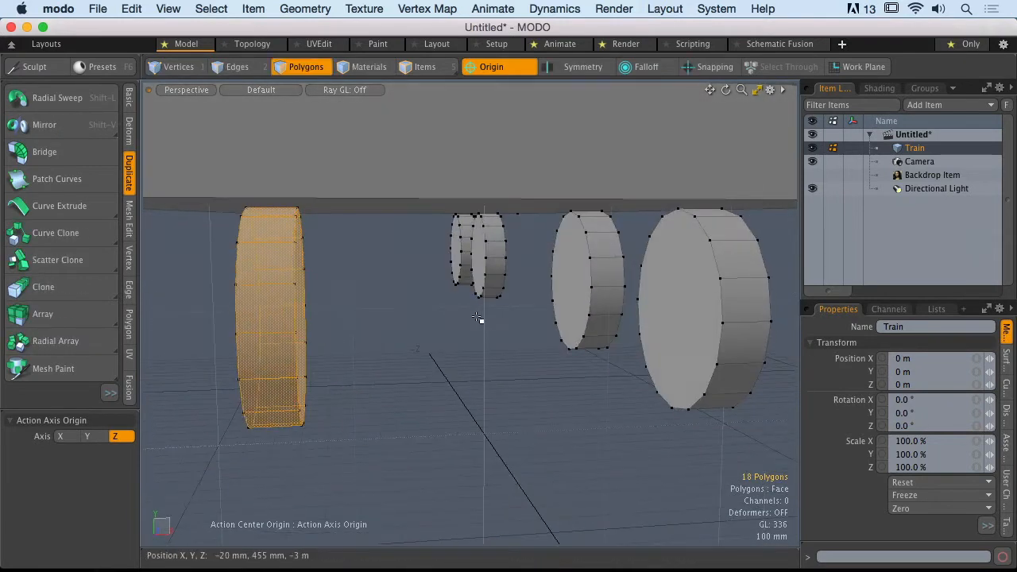
left_click(457, 321)
- Try a newly drawn cylinder as the axle beside the mirrored front wheel, and delete it
left_click(128, 98)
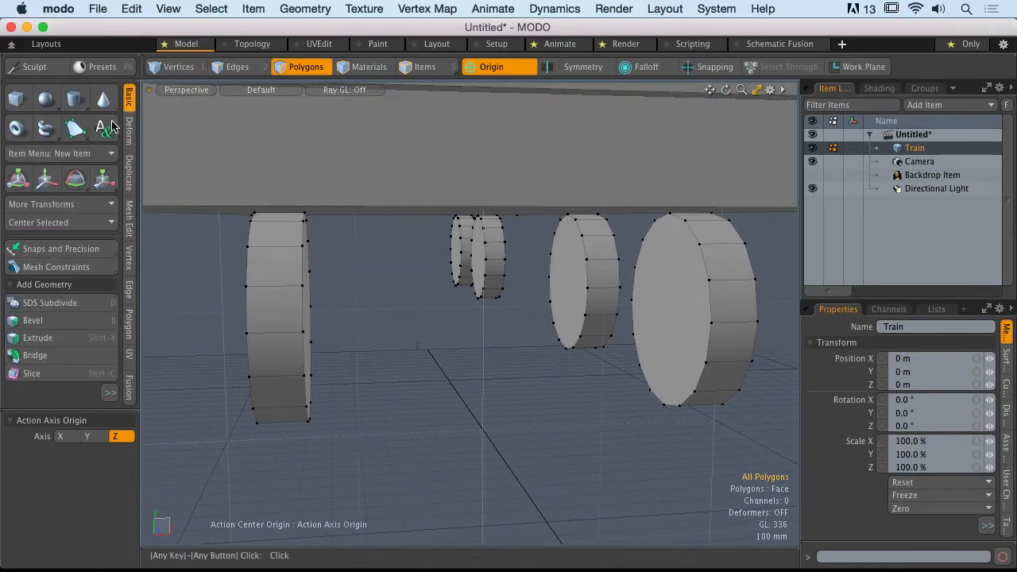
left_click(78, 103)
left_click_drag(342, 245, 616, 267, "alt")
left_click_drag(664, 283, 608, 318, "alt")
left_click_drag(528, 274, 330, 293)
left_click_drag(412, 270, 487, 347)
key("space")
double_click(421, 267)
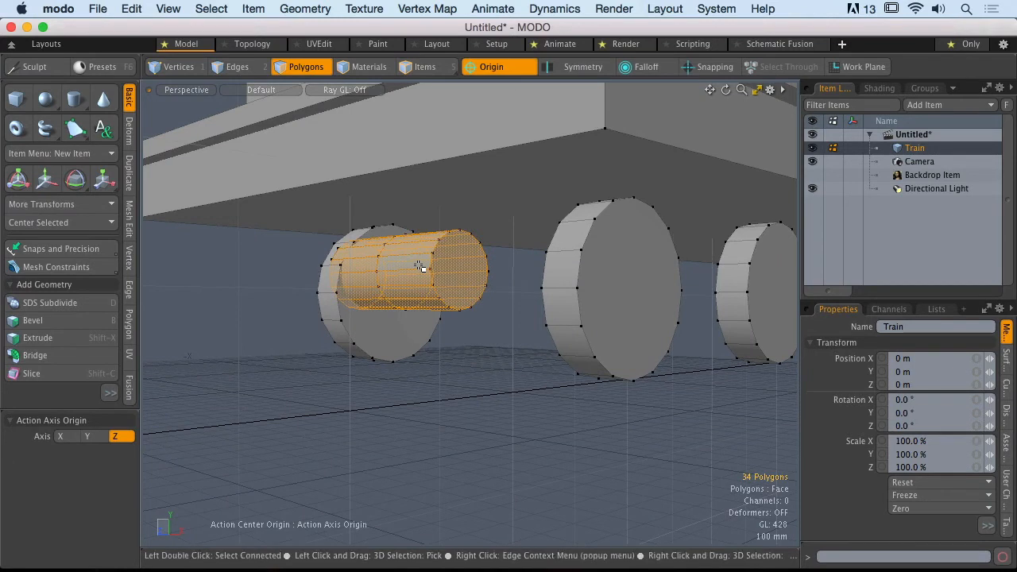
key("Delete")
- Copy the mirrored front wheel and paste a duplicate in place
left_click_drag(419, 266, 359, 298, "alt")
double_click(366, 297)
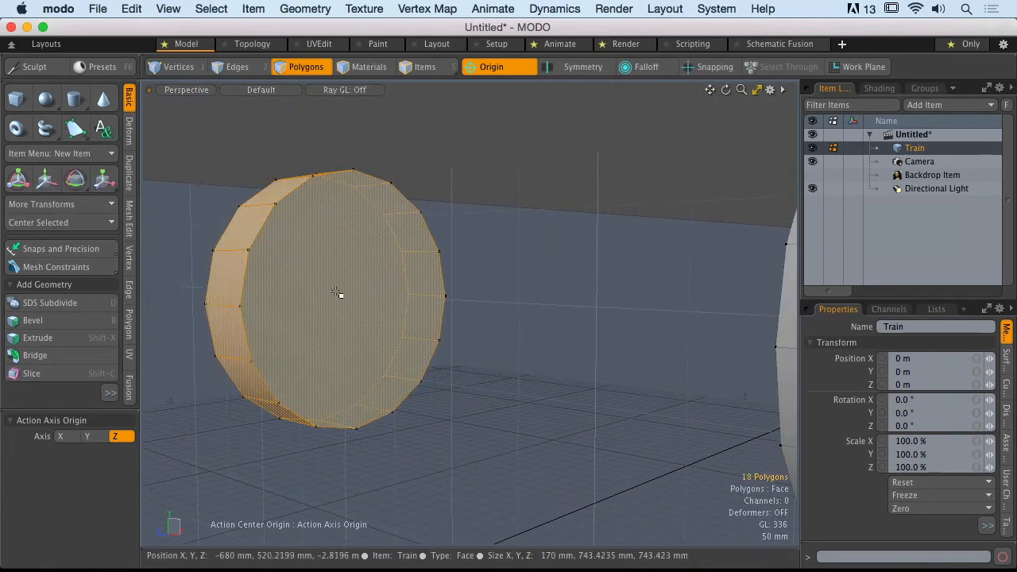
left_click_drag(357, 277, 341, 302, "alt")
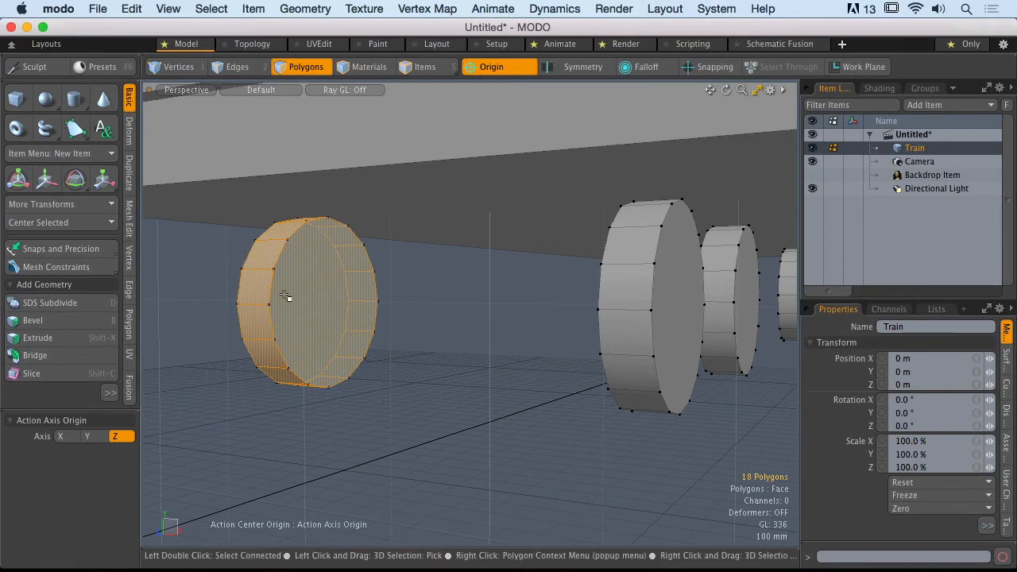
left_click(129, 173)
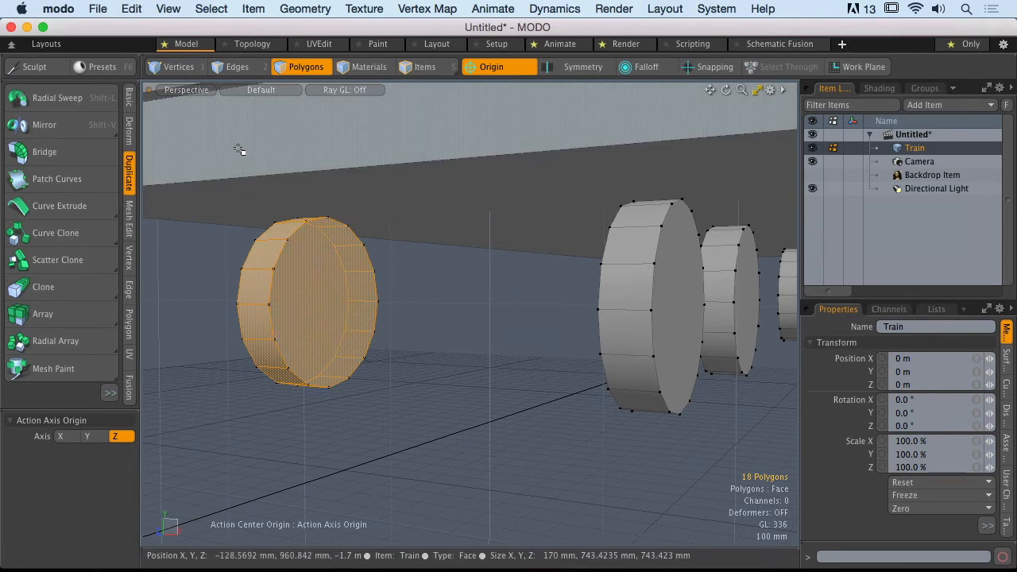
left_click(132, 9)
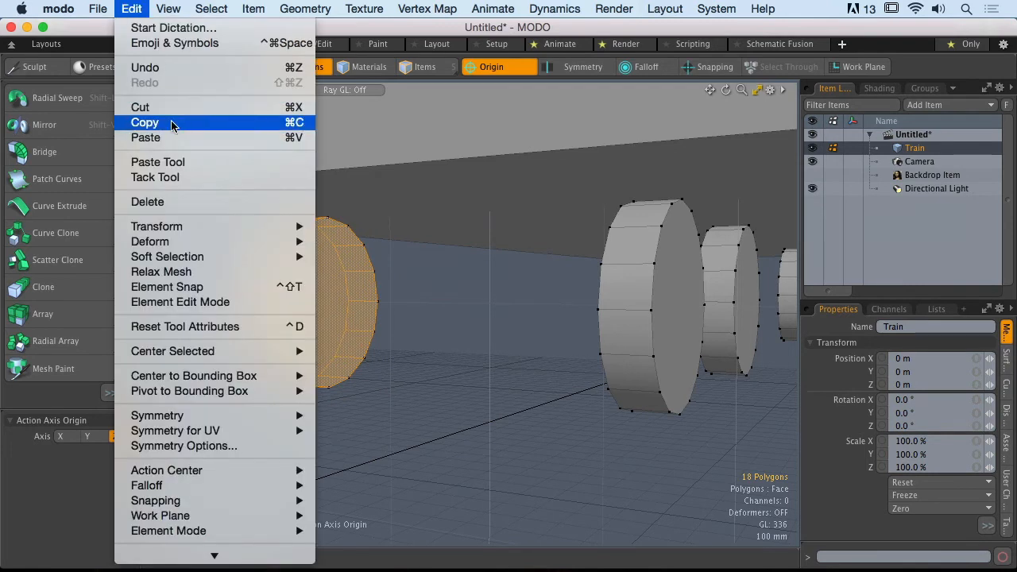
left_click(295, 129)
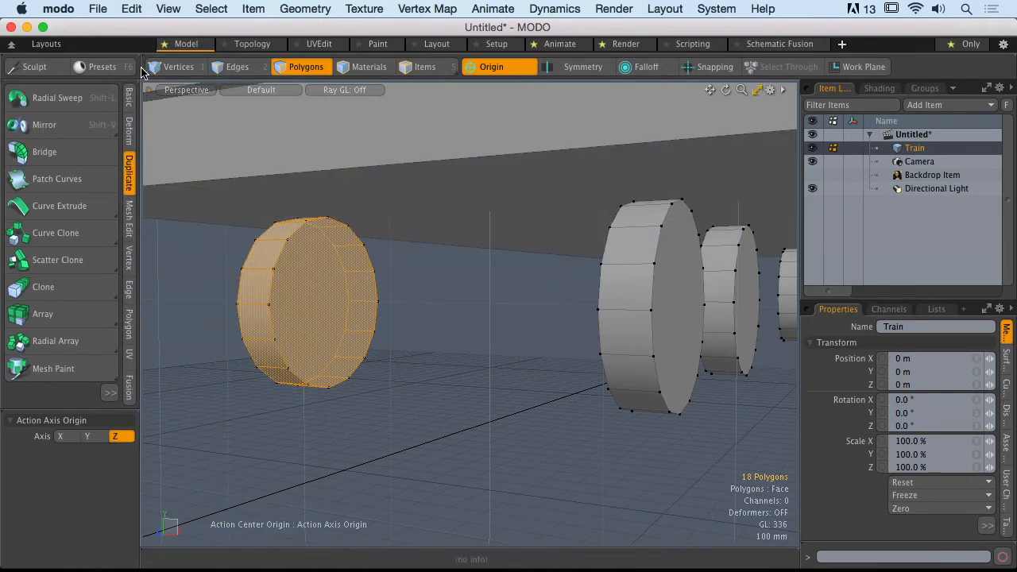
left_click(132, 9)
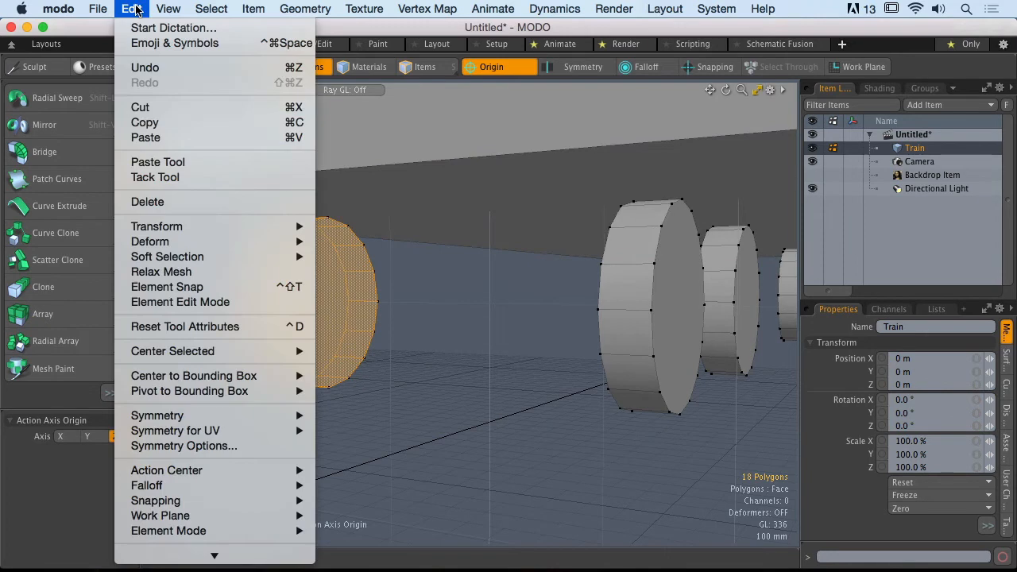
left_click(165, 138)
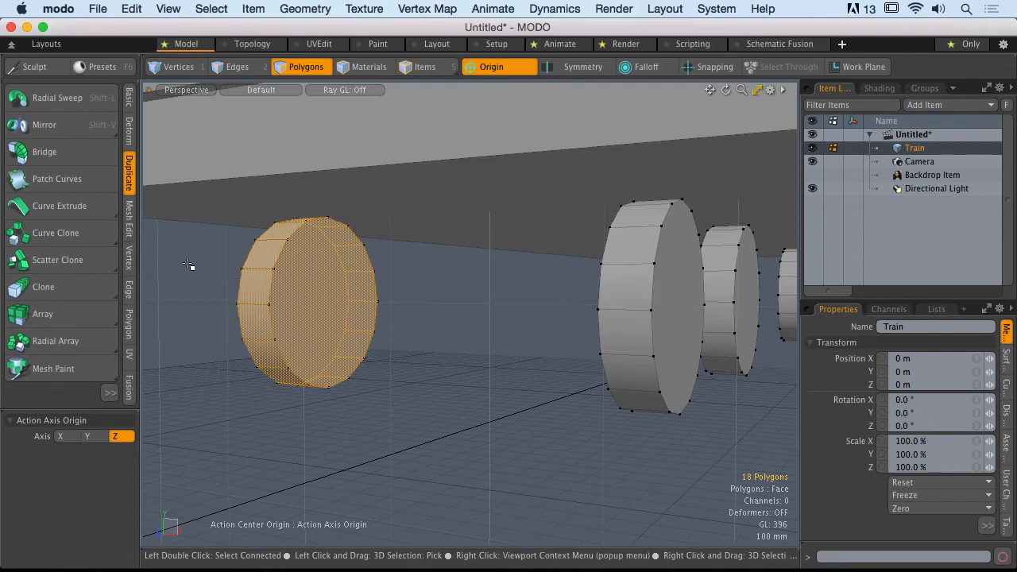
- Reset the action center to (none) and move the pasted wheel 810 mm along X, between the two front wheels
key("w")
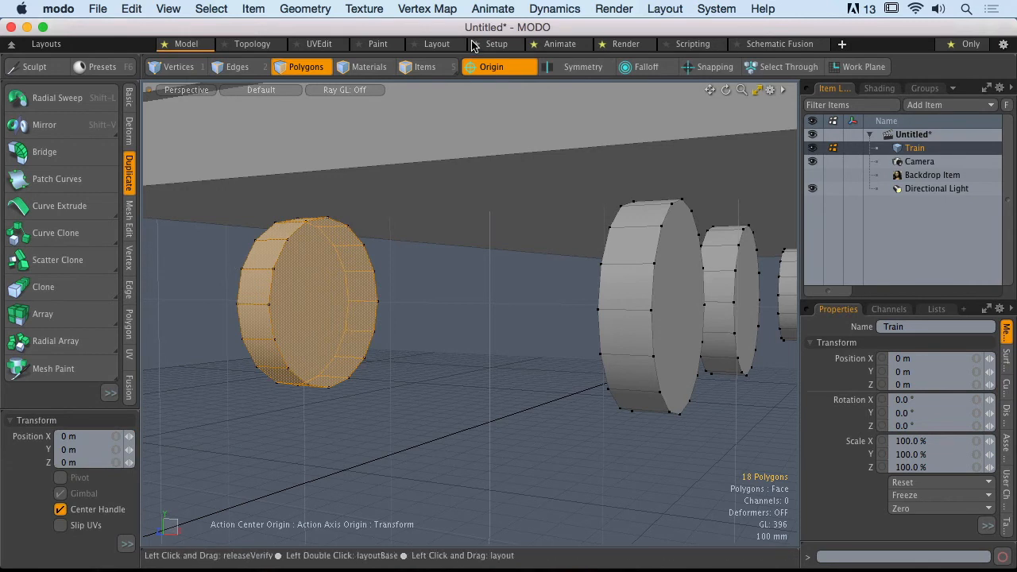
left_click(493, 70)
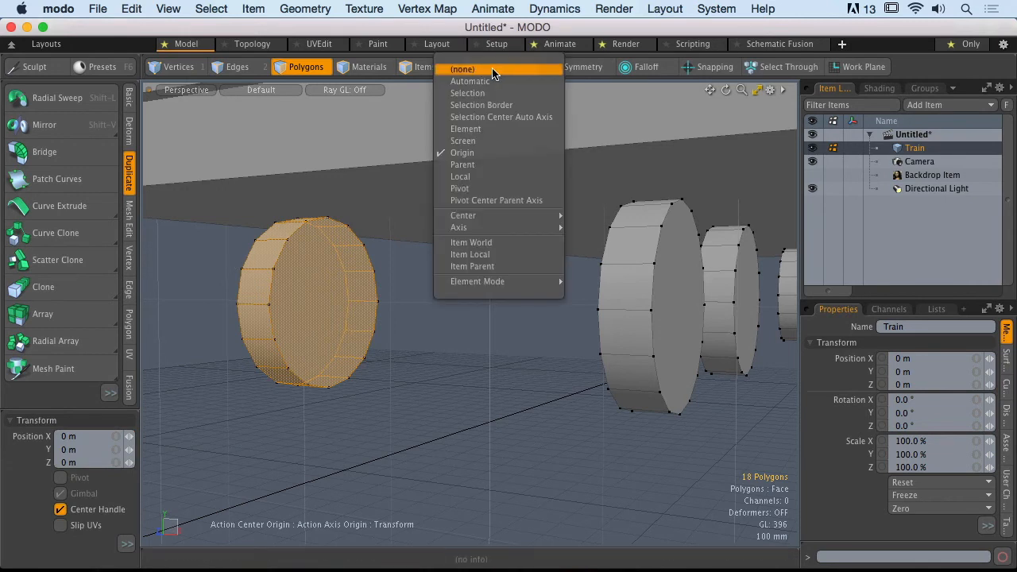
left_click(463, 70)
left_click_drag(422, 265, 533, 319, "alt")
left_click_drag(316, 327, 386, 314, "alt")
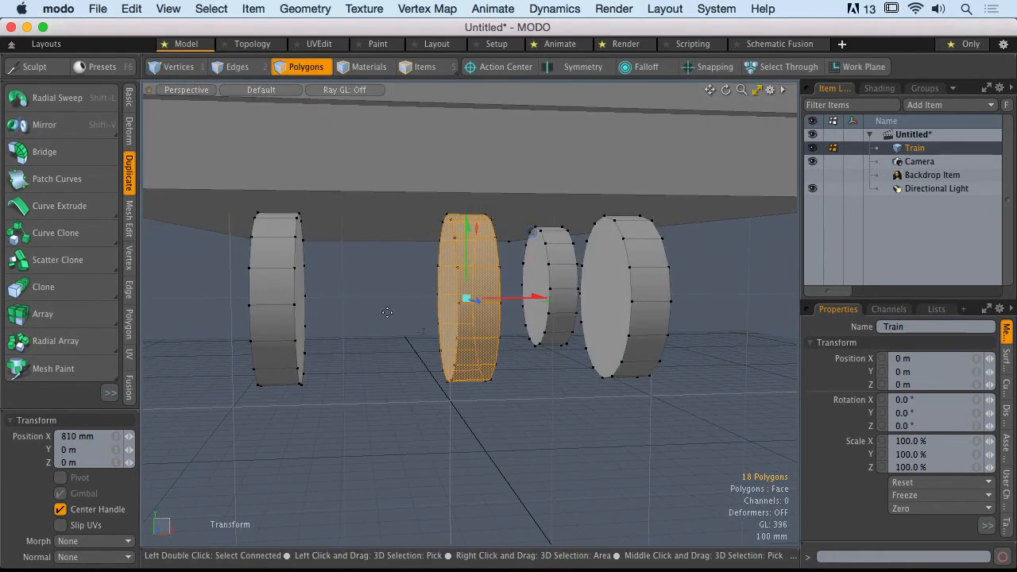
- Scale the pasted wheel down equally in Y and Z to an axle about 283 mm in diameter
left_click(128, 96)
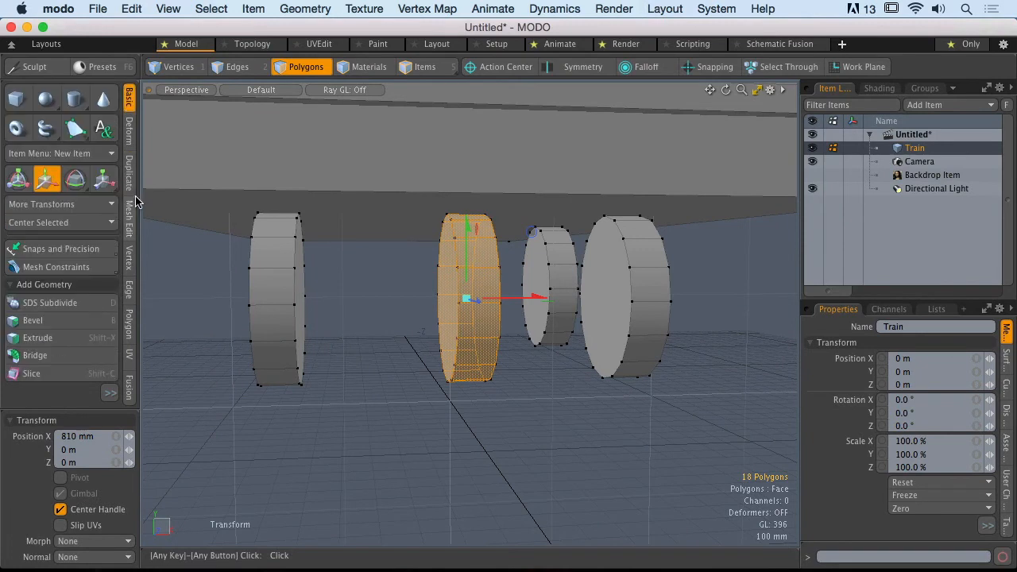
left_click(103, 179)
left_click_drag(445, 278, 475, 288, "alt")
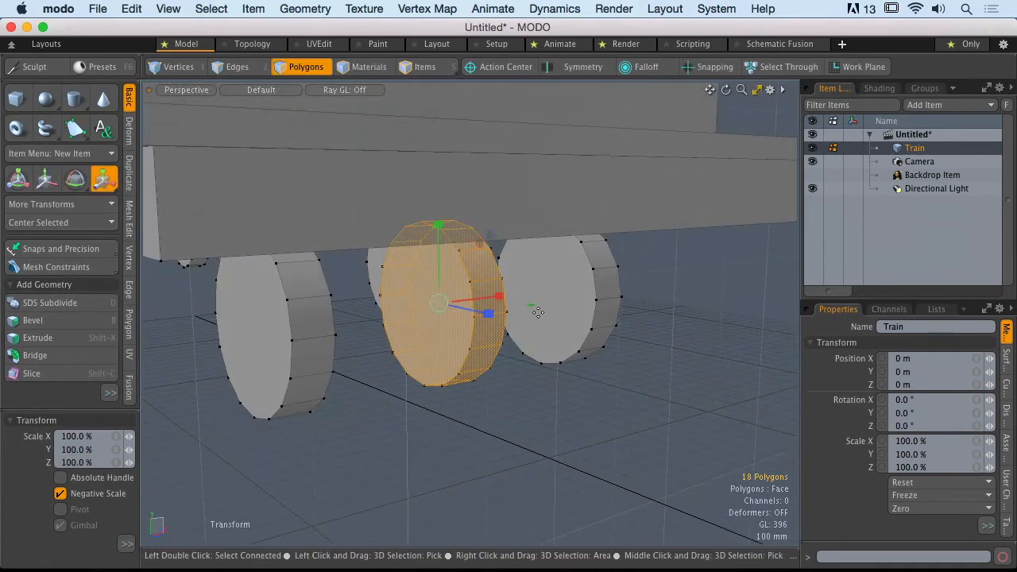
left_click_drag(532, 305, 509, 306)
key("super+z")
left_click_drag(480, 243, 441, 243)
scroll(549, 244, "up", 3)
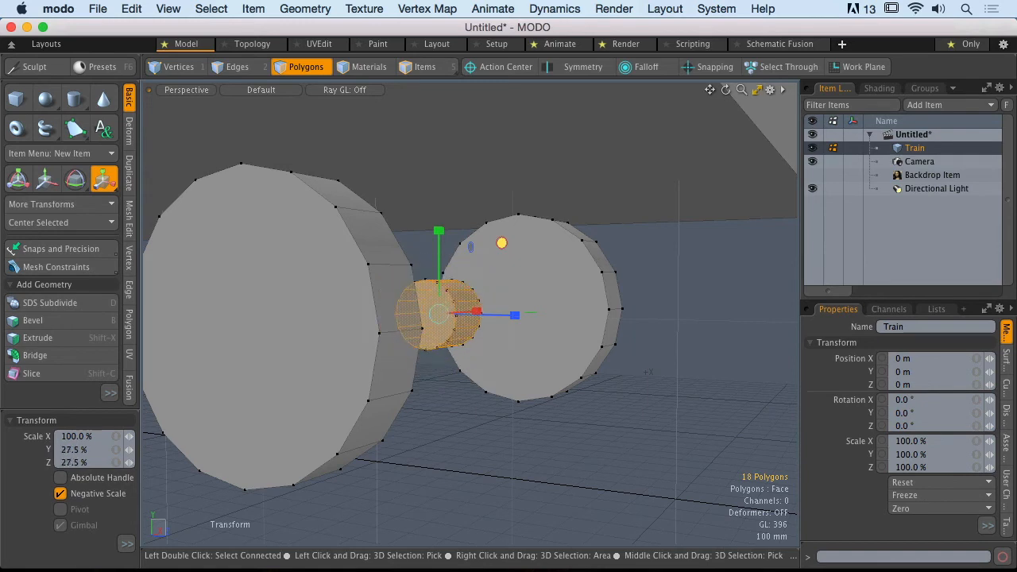
left_click_drag(467, 244, 452, 243)
- Stretch the axle along X to about 1.46 m so it spans the gap between the front wheels
left_click_drag(499, 266, 937, 277, "alt")
left_click_drag(409, 295, 421, 285, "alt")
left_click_drag(421, 285, 473, 293, "ctrl+alt")
- Select the whole axle and center it on the X axis
key("space")
left_click(390, 313)
left_click(398, 276)
double_click(398, 276)
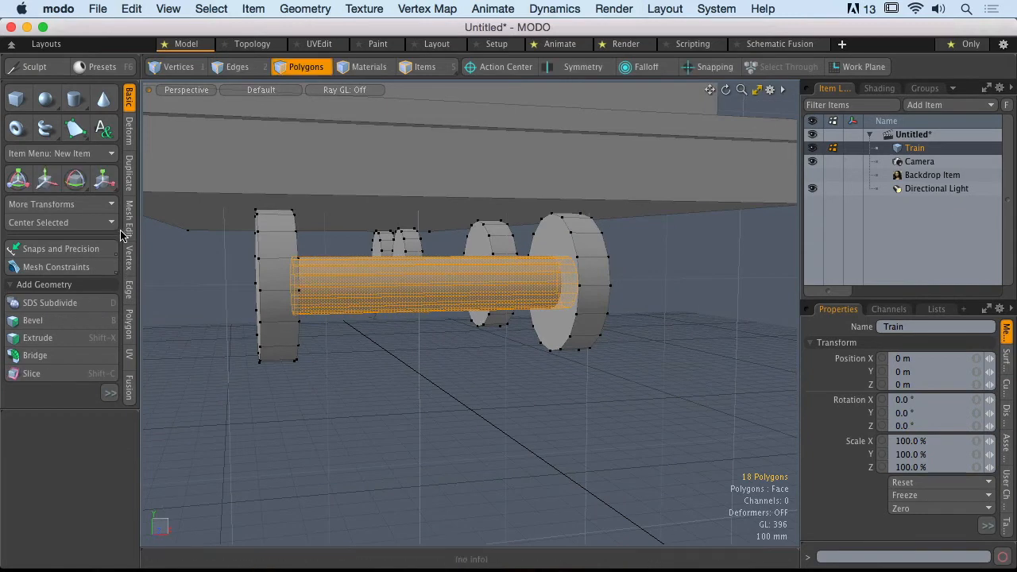
left_click(66, 226)
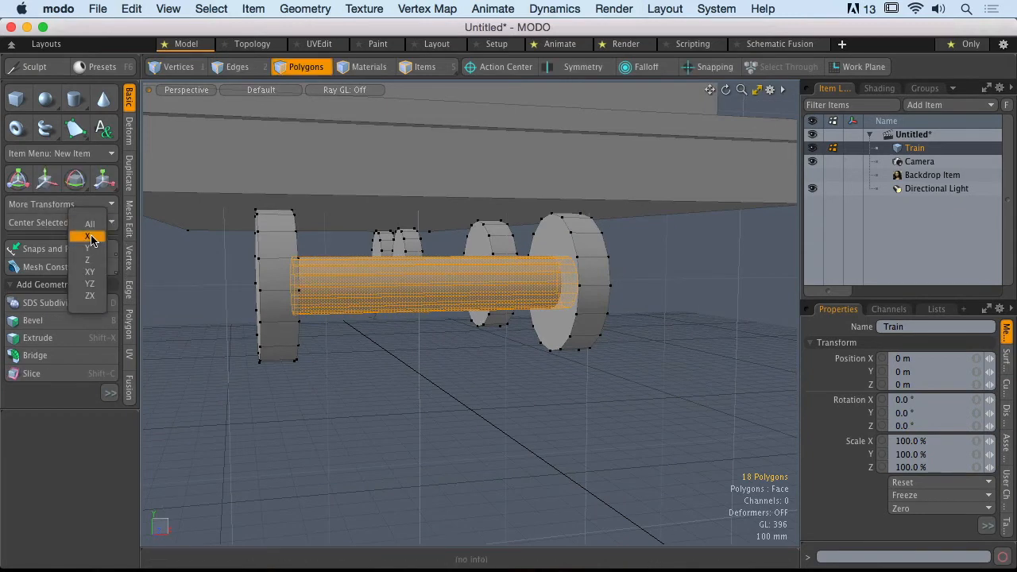
left_click(90, 236)
- Select the axle together with both front wheels
key("1")
left_click_drag(469, 345, 319, 282, "alt")
key("space")
double_click(363, 316)
key("space")
double_click(307, 244, "shift")
left_click_drag(309, 245, 611, 299, "alt")
double_click(583, 284, "shift")
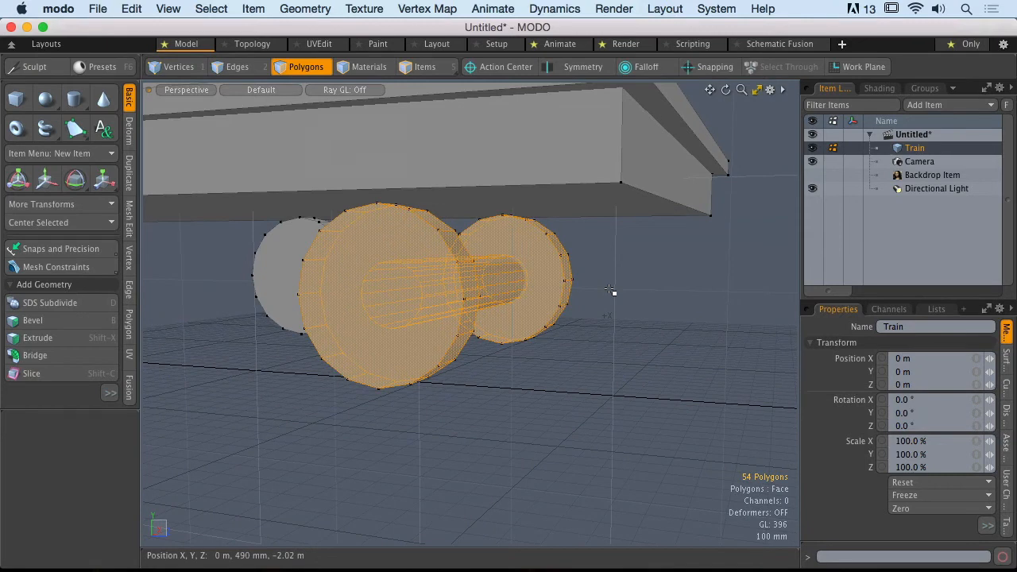
left_click_drag(612, 291, 345, 315, "alt")
left_click(408, 337)
left_click_drag(411, 338, 467, 320, "alt")
left_click_drag(467, 320, 479, 342, "alt+shift")
mouse_move(479, 342)
left_mouse_down("alt+shift")
mouse_move(500, 338)
mouse_move(469, 334)
left_mouse_up("alt+shift")
left_click_drag(468, 335, 409, 348, "alt+shift")
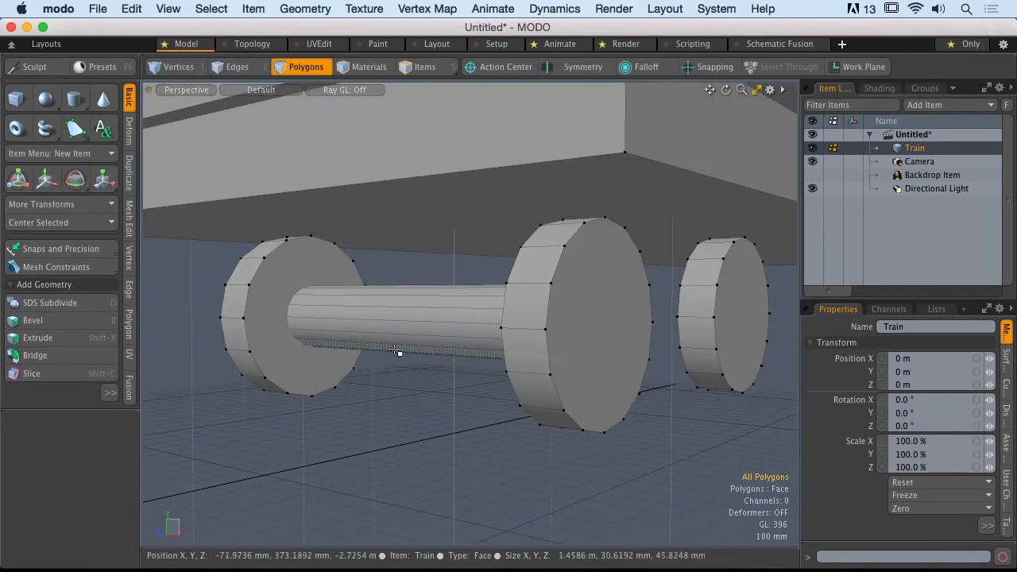
left_click(132, 8)
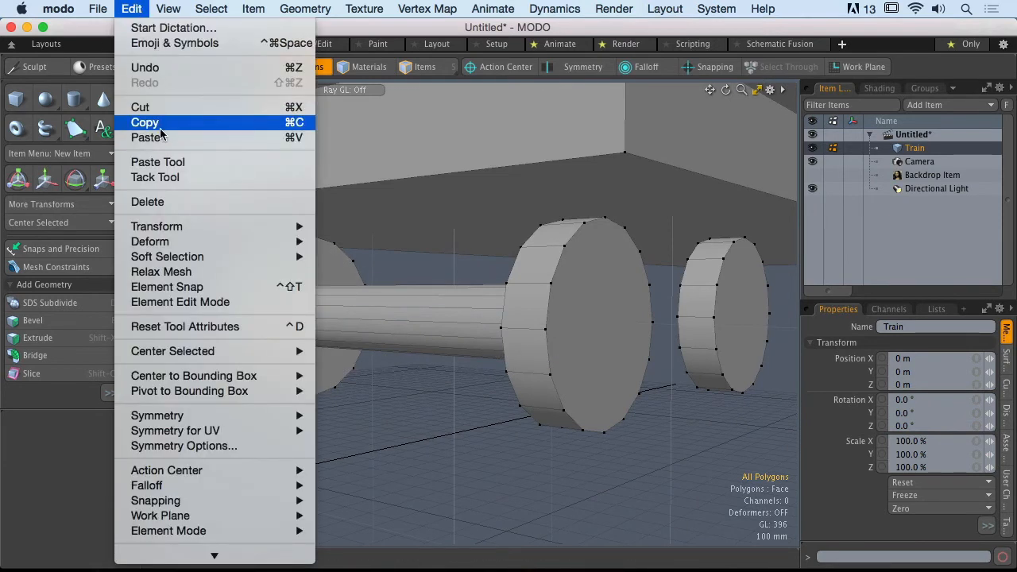
left_click(404, 263)
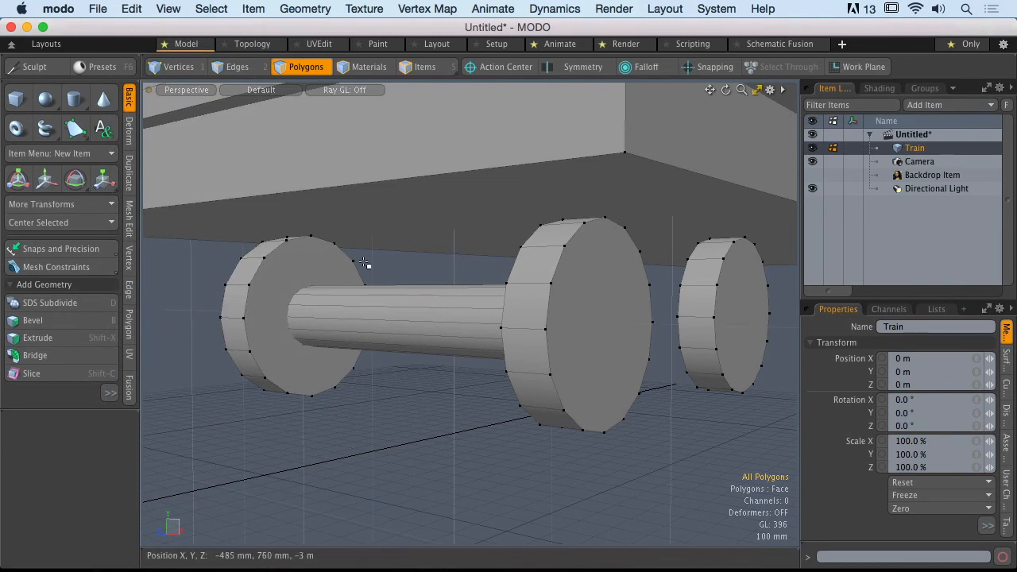
left_click_drag(365, 265, 442, 276, "alt")
left_click_drag(445, 294, 407, 277, "alt")
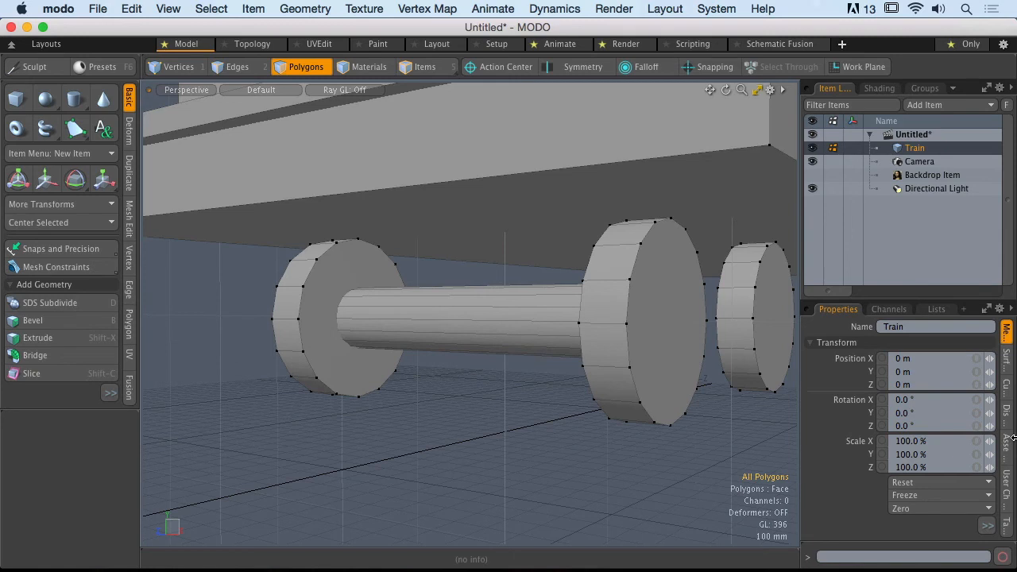
- Delete the three single wheels behind the front wheelset
left_click_drag(644, 252, 411, 339, "alt")
double_click(504, 359)
left_click_drag(504, 359, 357, 337, "ctrl+alt")
double_click(354, 335)
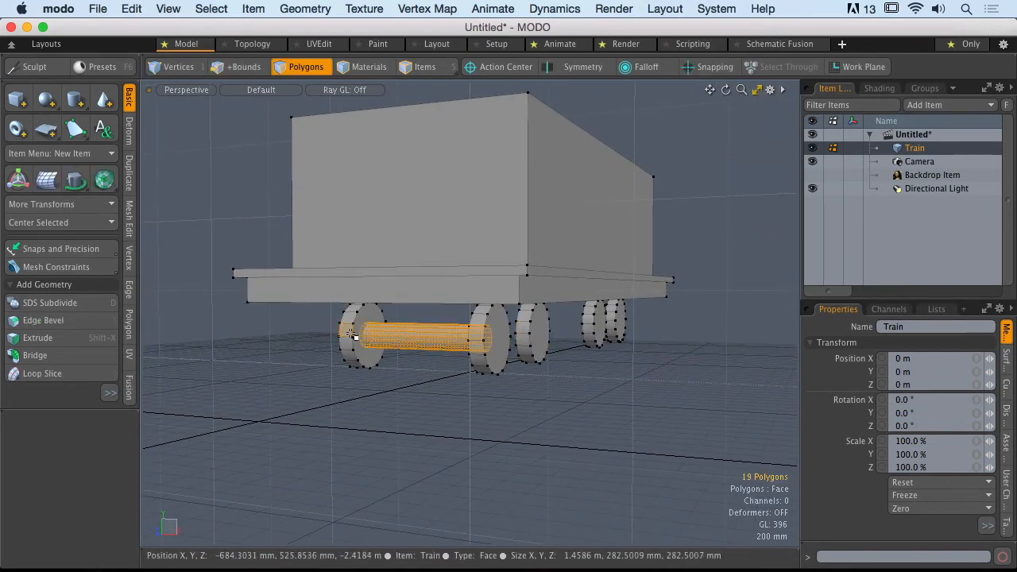
double_click(485, 342, "shift")
left_click_drag(485, 342, 571, 368, "alt")
double_click(571, 367)
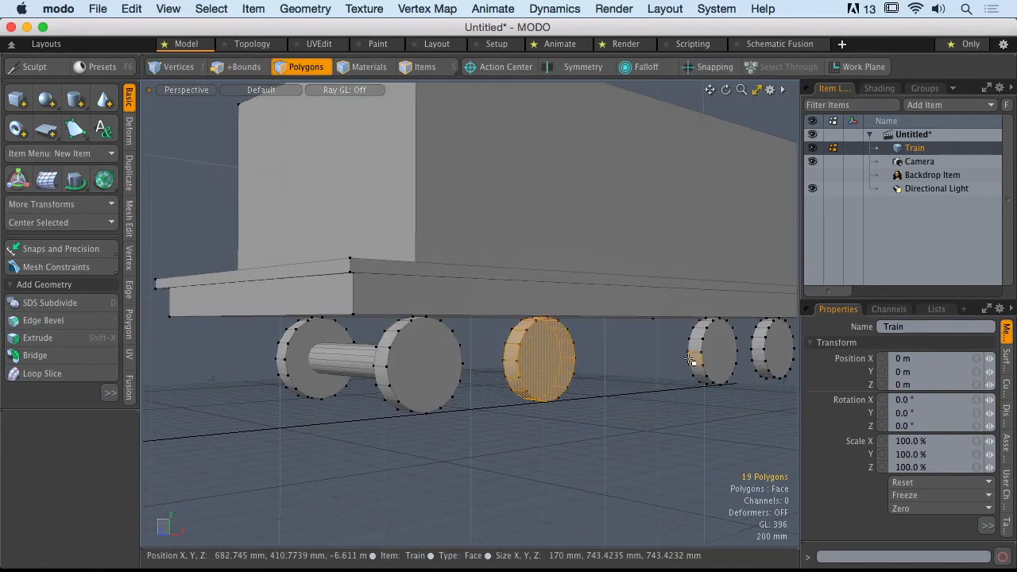
key("Delete")
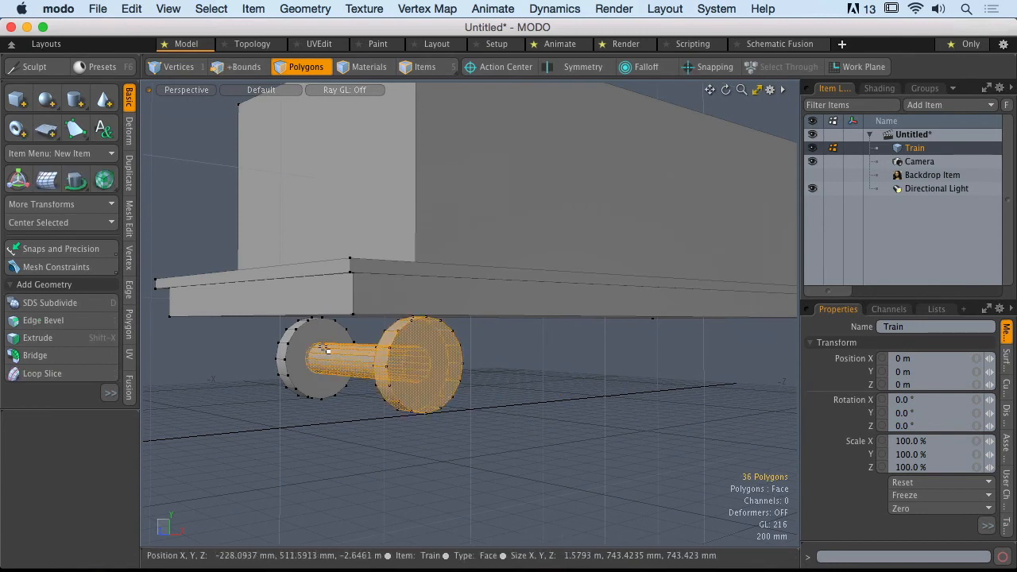
- Select the front axle with both its wheels, copy them and paste a duplicate wheelset
left_click_drag(314, 338, 390, 352, "alt")
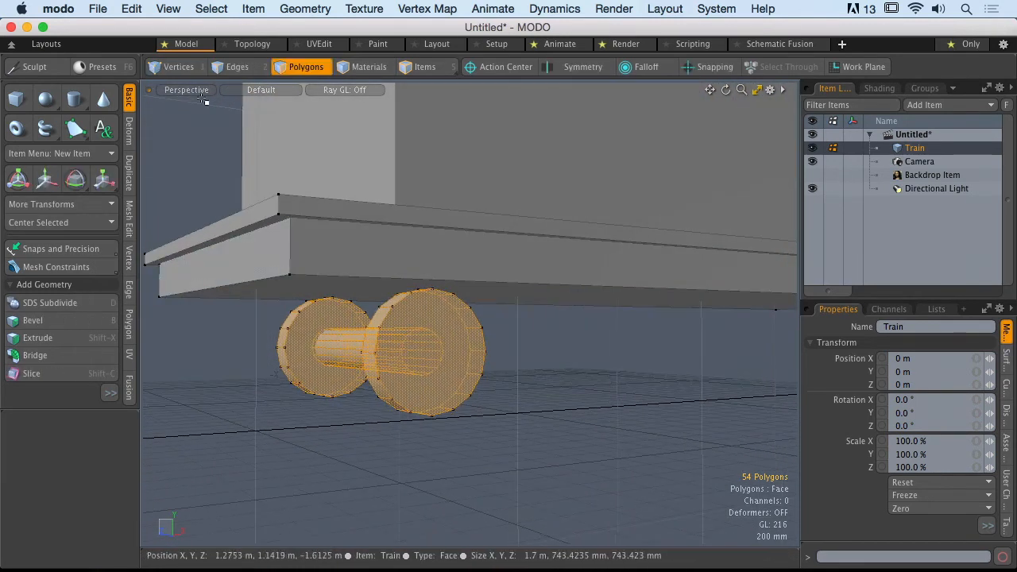
left_click(131, 8)
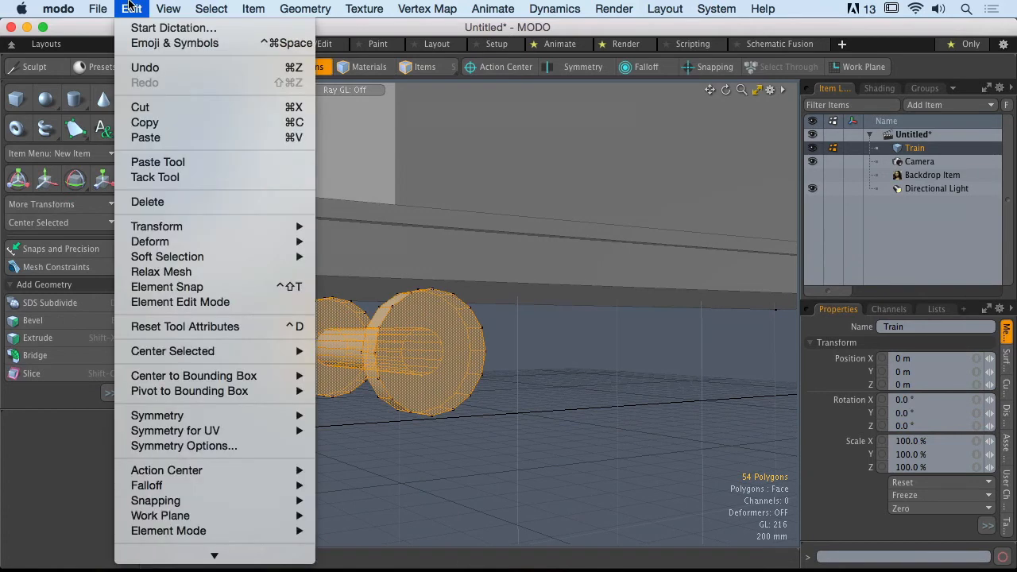
left_click(141, 121)
left_click(131, 8)
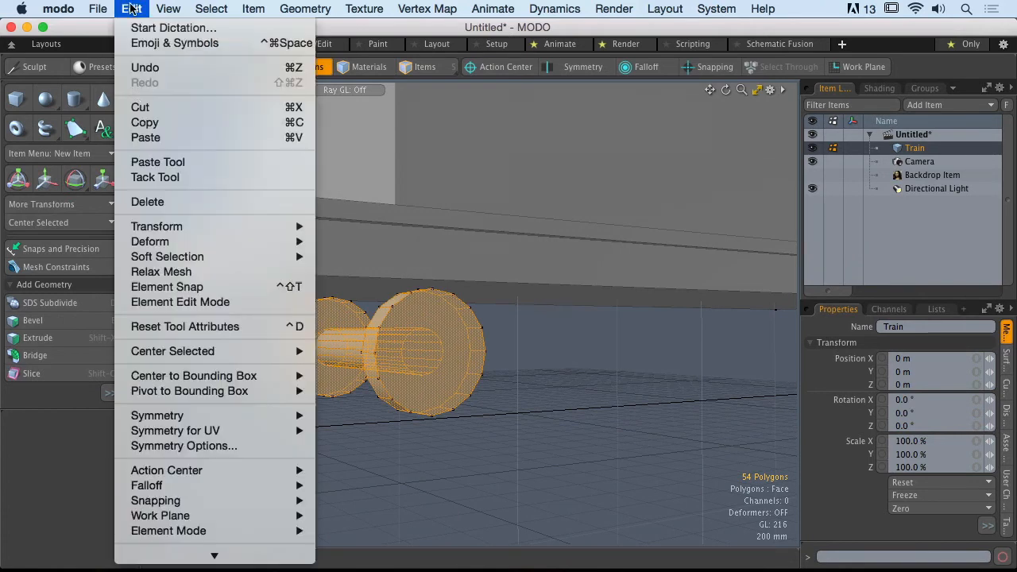
left_click(141, 136)
- Move the pasted wheelset about -1.32 m along Z, show the backdrop and nudge it another -30 mm onto the second reference wheel
key("w")
left_click_drag(298, 356, 370, 365)
left_click(188, 90)
left_click(191, 73)
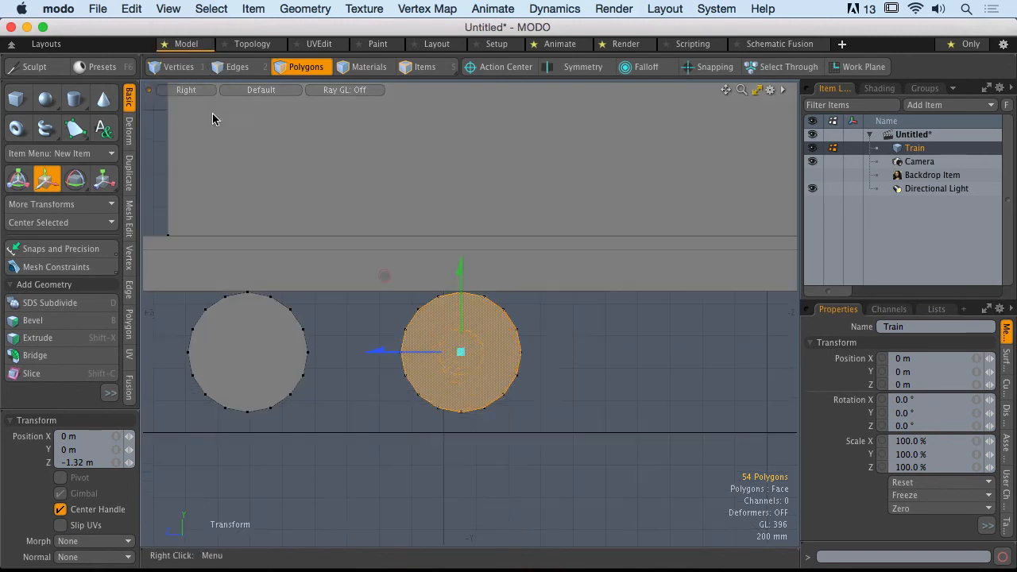
left_click(813, 175)
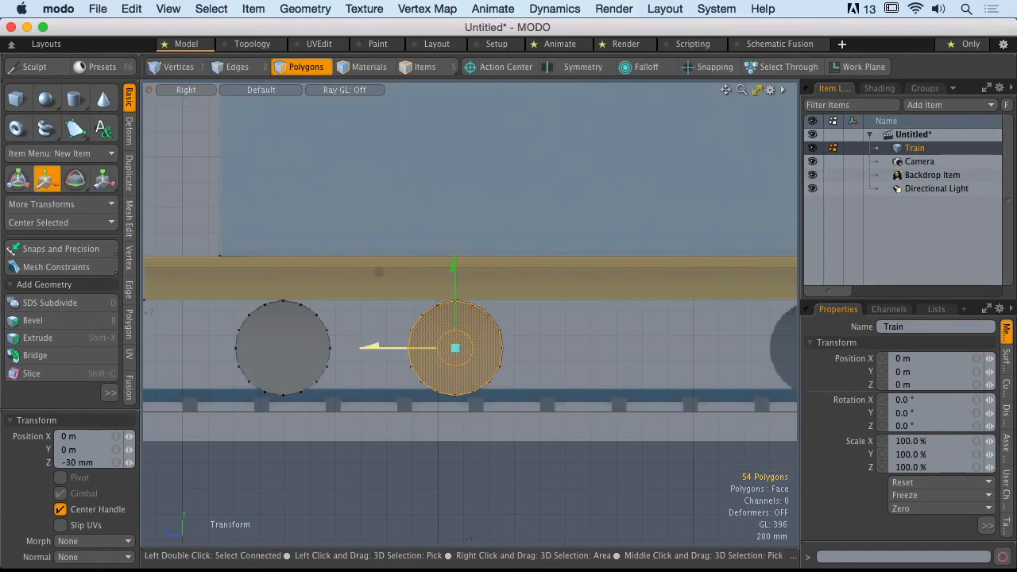
- Select both wheelsets with their axles, copy them and paste a duplicate pair
left_click_drag(552, 392, 473, 352, "alt")
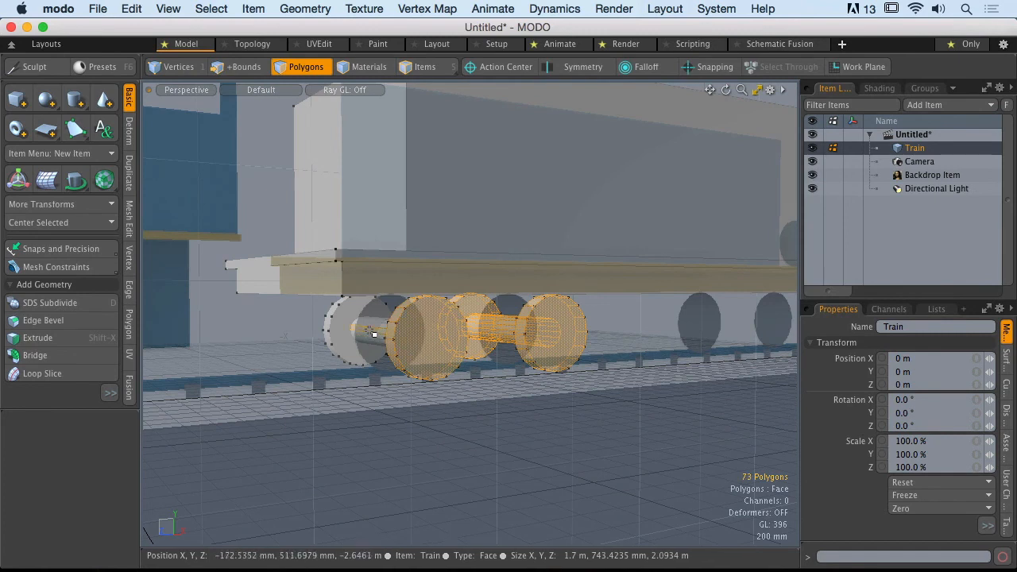
double_click(340, 322, "shift")
left_click_drag(395, 329, 395, 361, "alt")
left_click(131, 8)
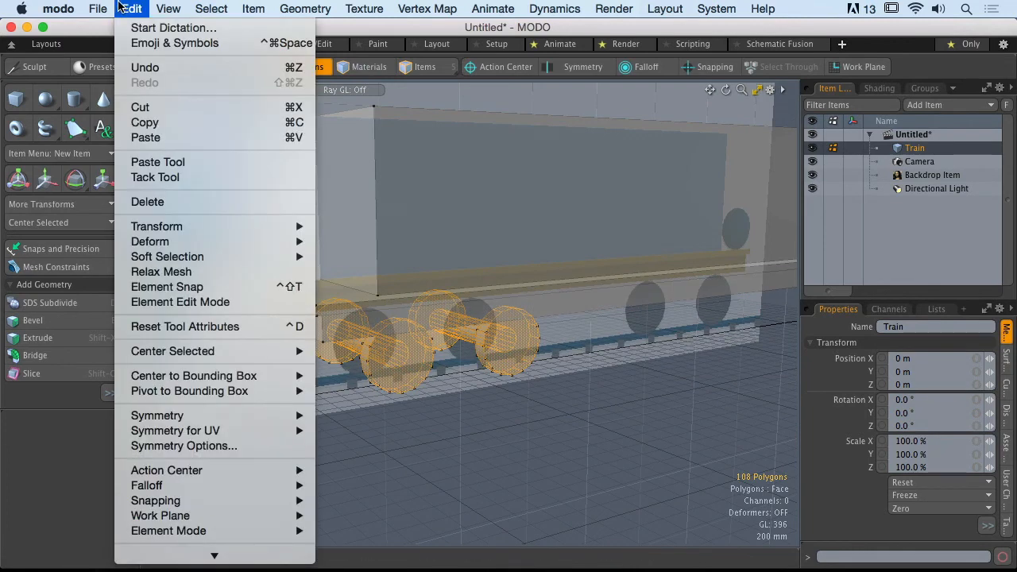
left_click(132, 9)
left_click(135, 8)
left_click(145, 137)
- Move the pasted pair of wheelsets about -4.13 m along Z to the other end of the train's base
left_click_drag(358, 334, 545, 314, "alt")
key("w")
left_click_drag(545, 315, 453, 309, "alt")
left_click_drag(453, 308, 358, 291, "alt+shift")
left_click_drag(358, 291, 470, 291, "alt+shift")
key("ctrl+space")
left_click(404, 292)
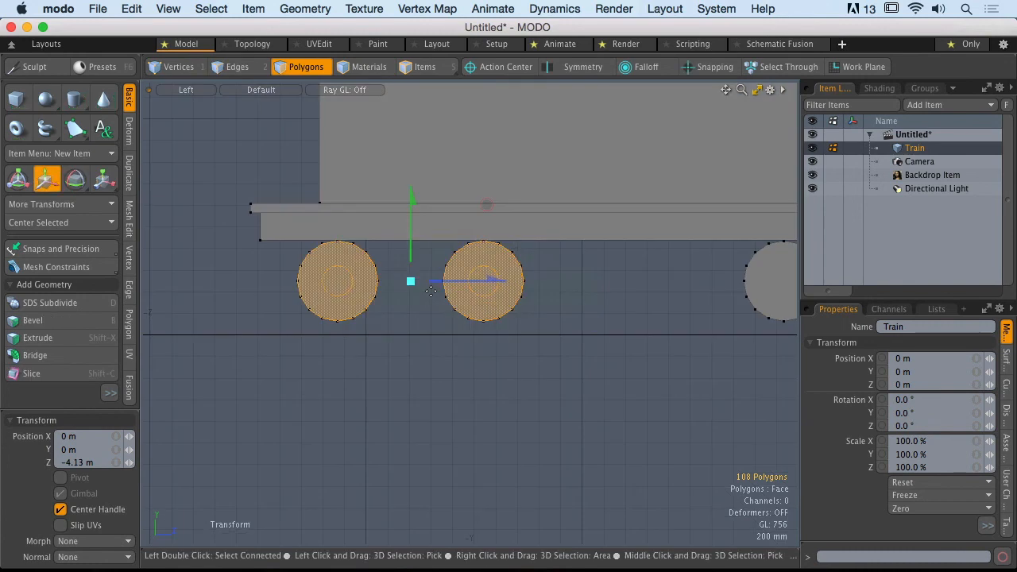
key("ctrl+space")
left_click(534, 291)
left_click_drag(545, 288, 507, 342, "alt+shift")
key("space")
key("ctrl+space")
left_click(419, 329)
left_click(497, 350)
left_click_drag(443, 277, 482, 299, "alt+shift")
left_click(138, 6)
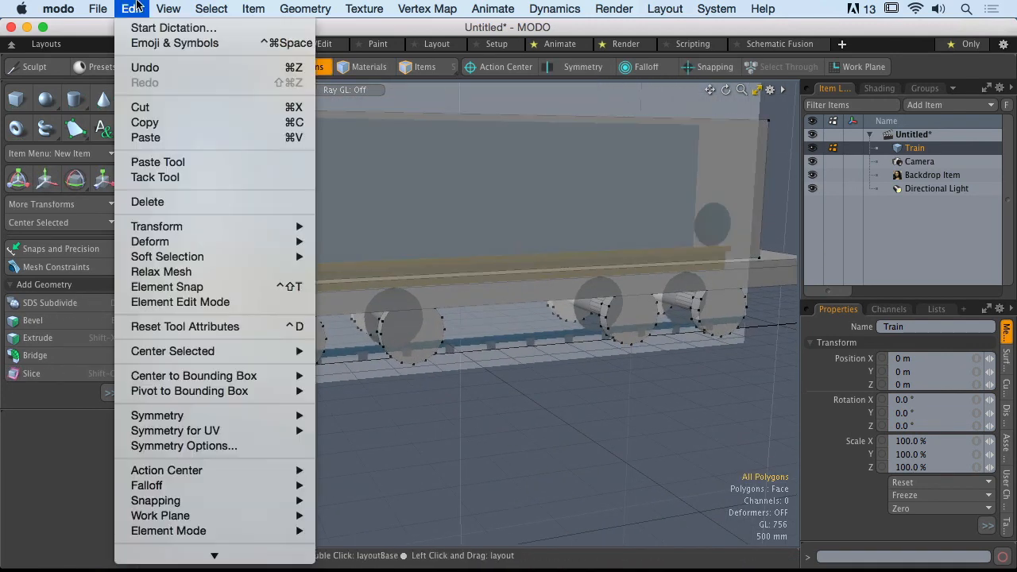